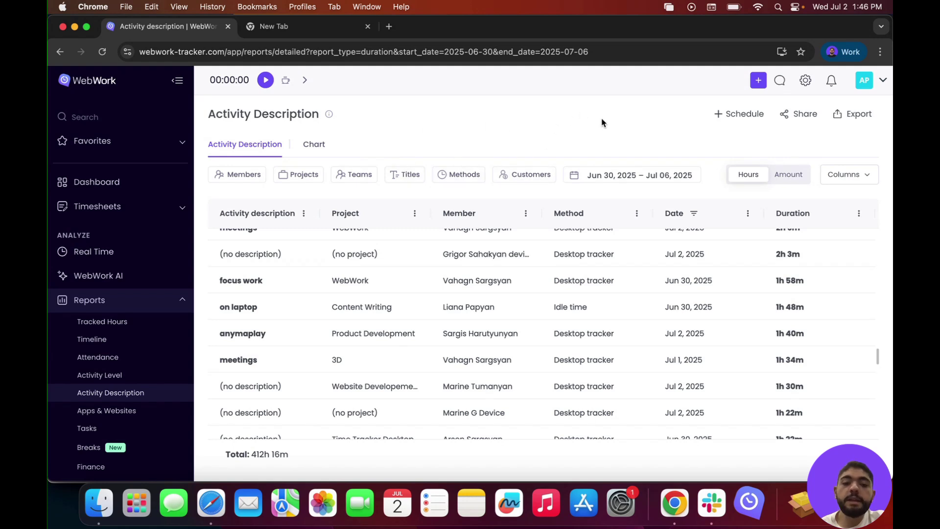
- Review the report's column choices, compare its entries in amounts and in hours, and read through the list
{"action": "left_click", "coordinate": [832, 184]}
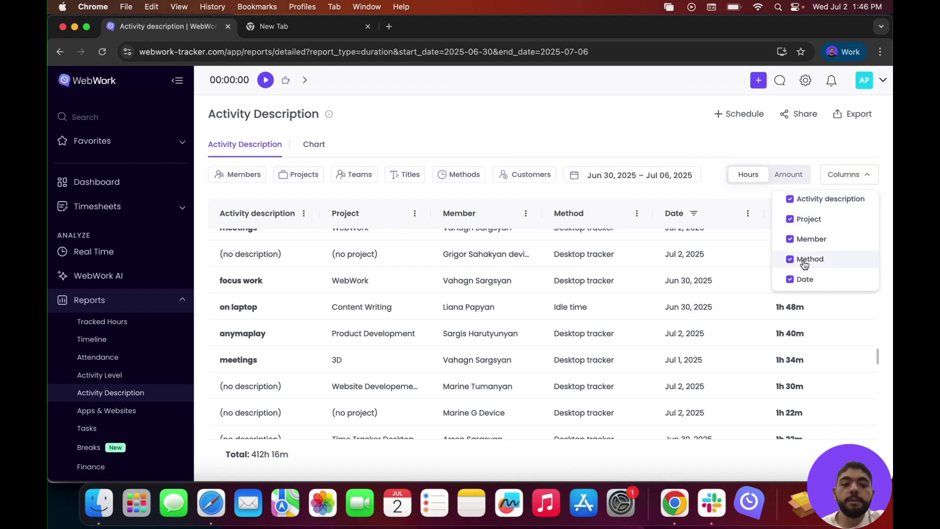
{"action": "left_click", "coordinate": [757, 266]}
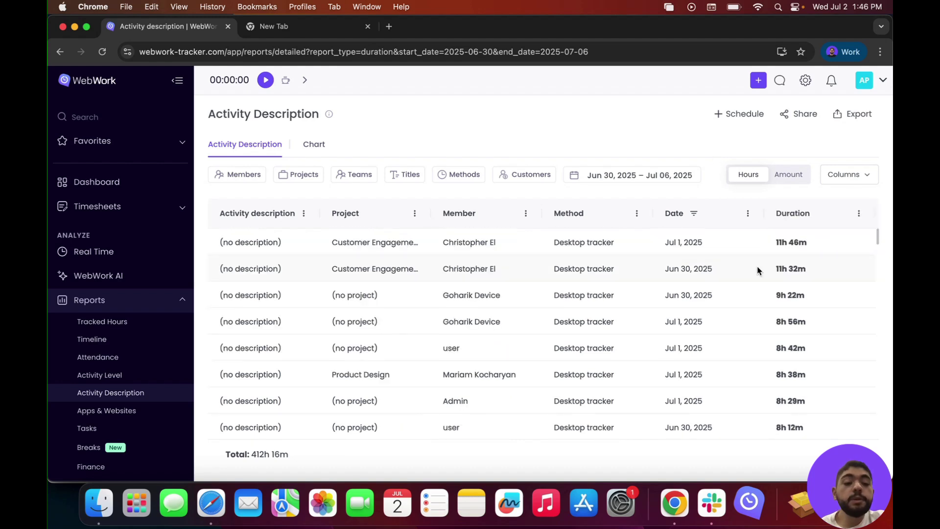
{"action": "left_click", "coordinate": [783, 174]}
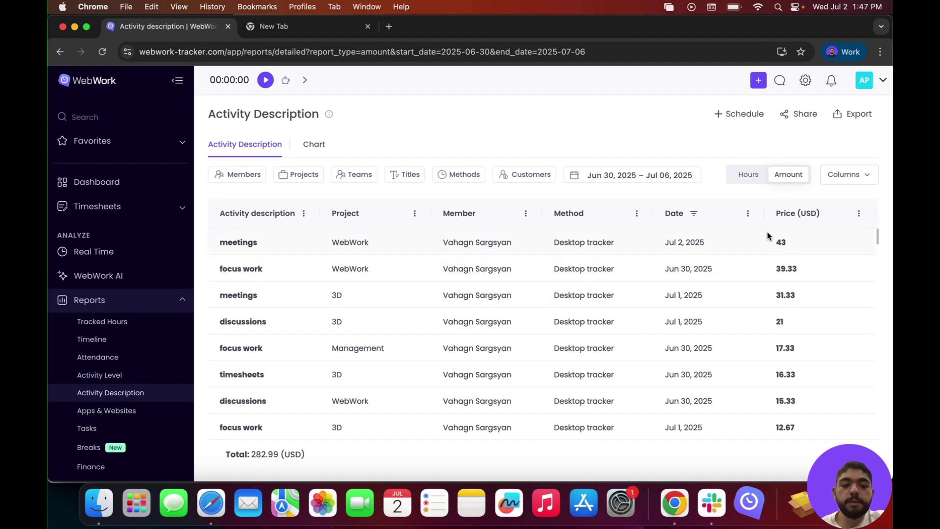
{"action": "left_click", "coordinate": [748, 174]}
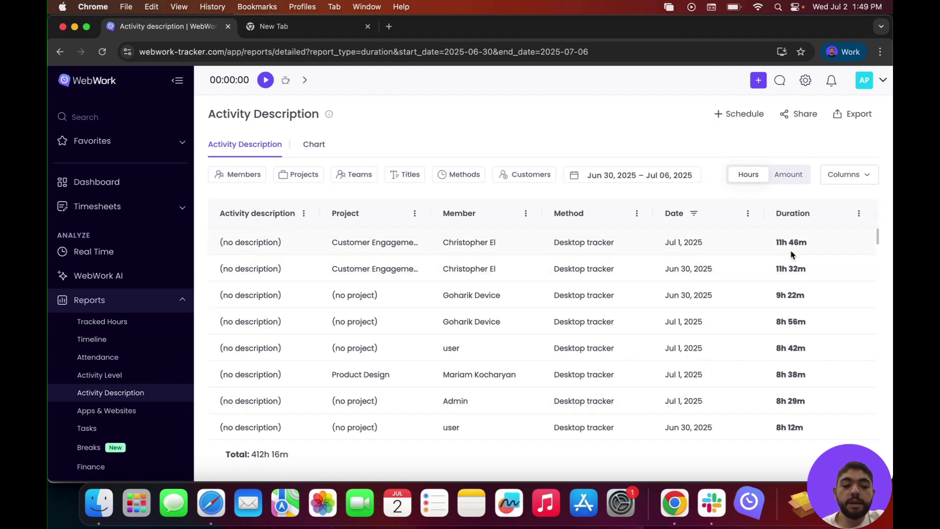
{"action": "scroll", "coordinate": [792, 255], "scroll_direction": "down", "scroll_amount": 10}
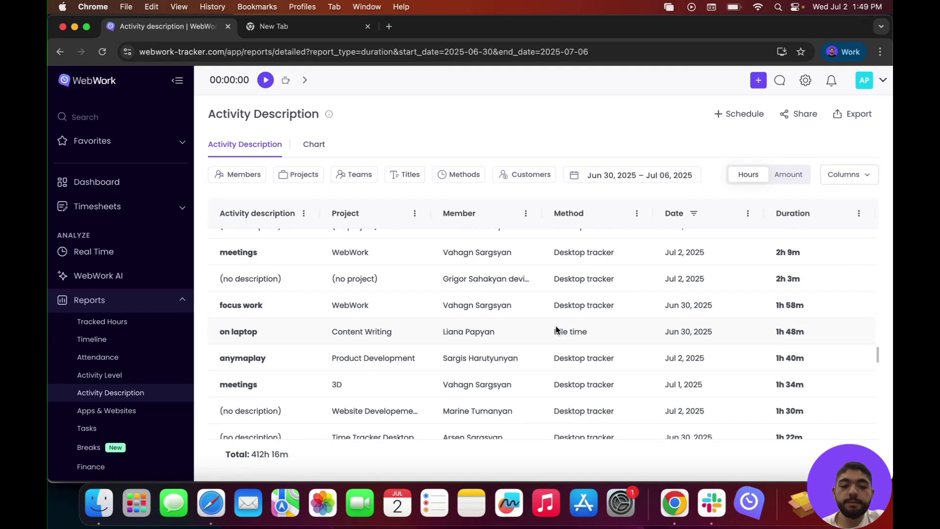
{"action": "scroll", "coordinate": [490, 274], "scroll_direction": "up", "scroll_amount": 10}
- Show the report as a chart and examine its chart type and color scheme options
{"action": "left_click", "coordinate": [316, 151]}
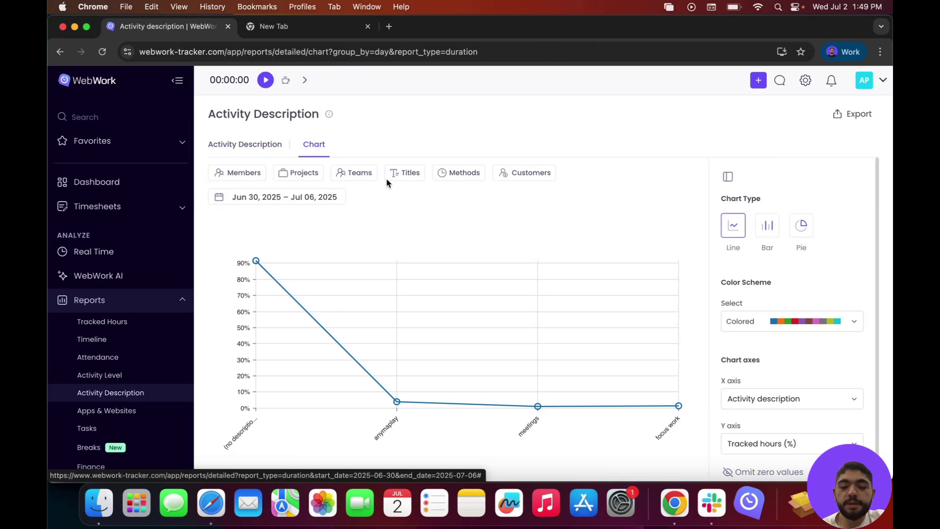
{"action": "scroll", "coordinate": [781, 249], "scroll_direction": "down", "scroll_amount": 1}
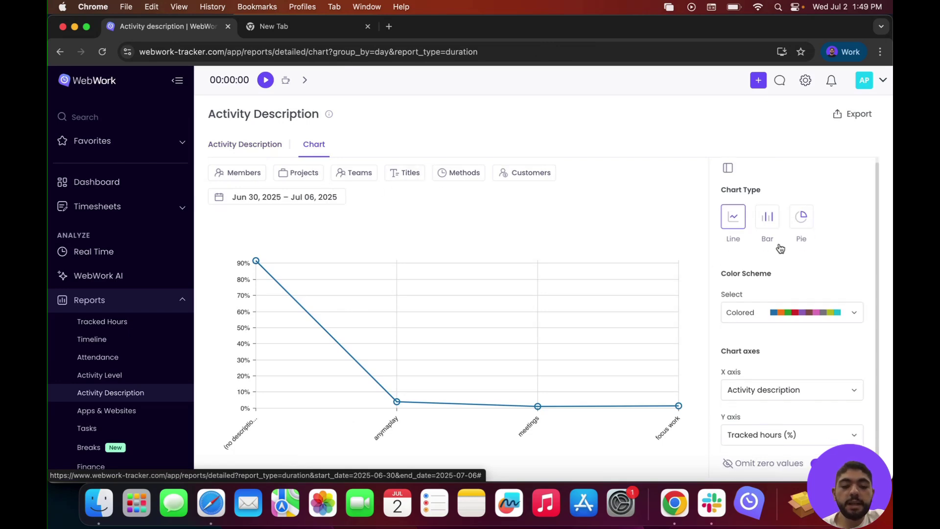
{"action": "scroll", "coordinate": [781, 248], "scroll_direction": "down", "scroll_amount": 1}
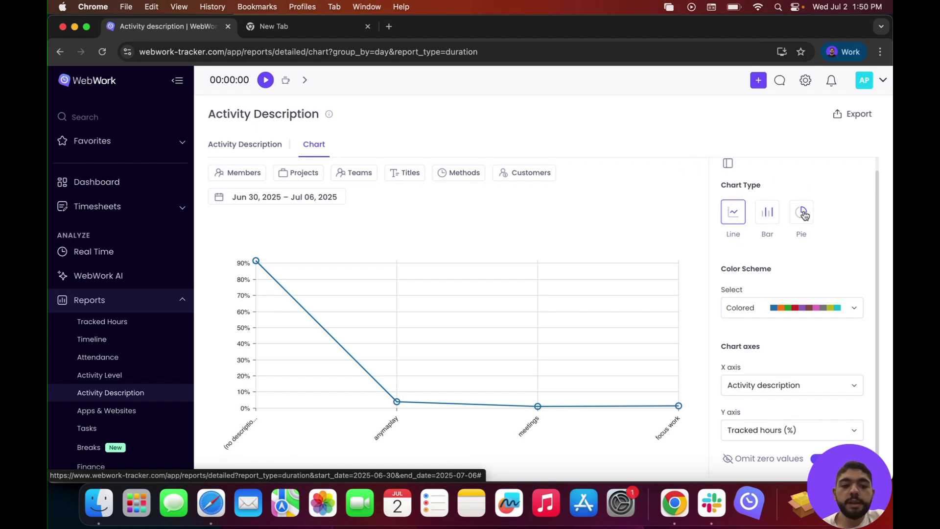
{"action": "left_click", "coordinate": [762, 310]}
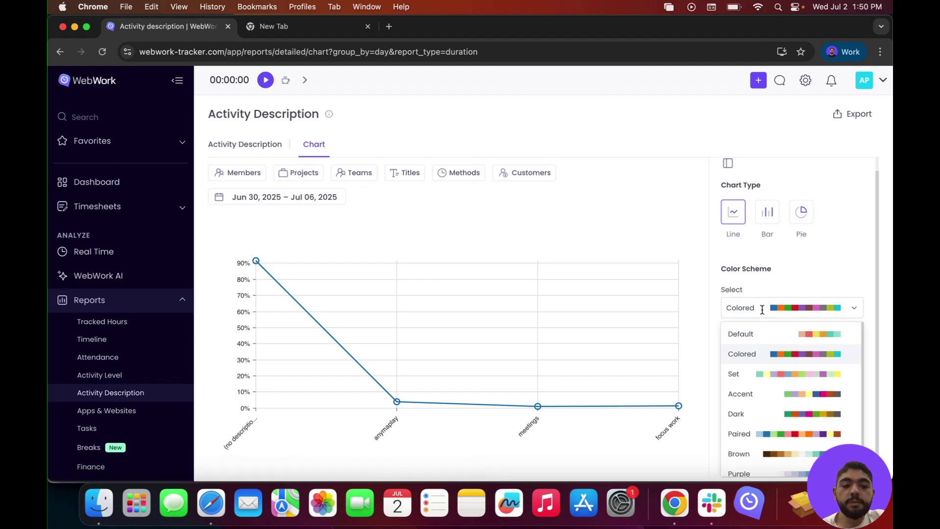
{"action": "left_click", "coordinate": [763, 310]}
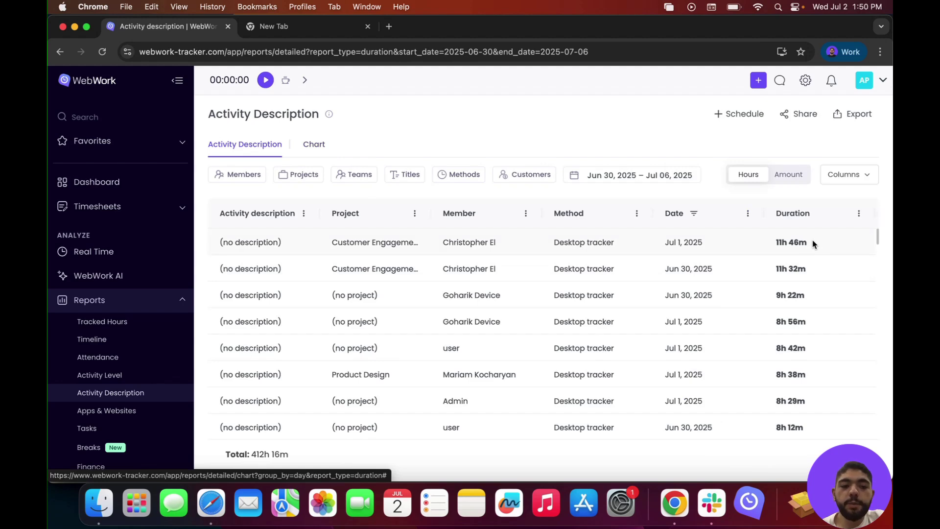
- Select all columns of the first five report rows and create a bar chart from that range
{"action": "left_click_drag", "start_coordinate": [813, 243], "coordinate": [303, 342]}
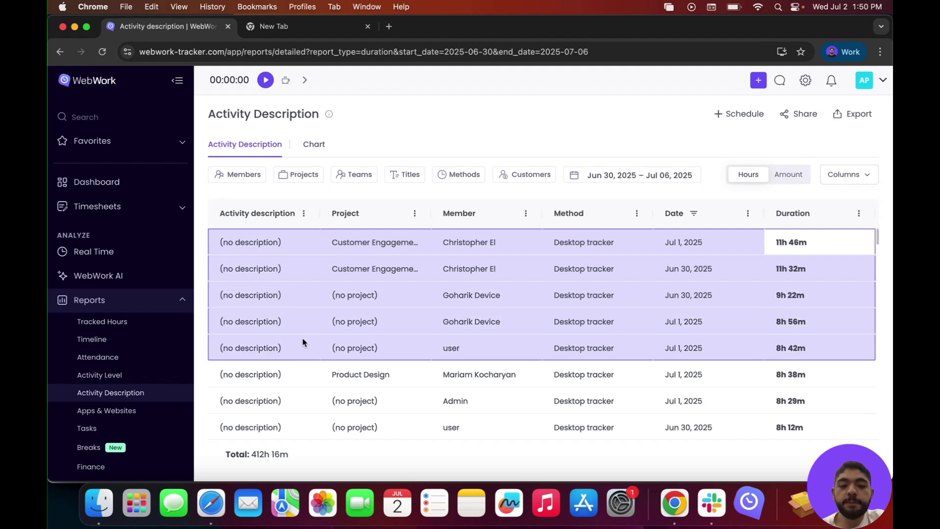
{"action": "right_click", "coordinate": [394, 289]}
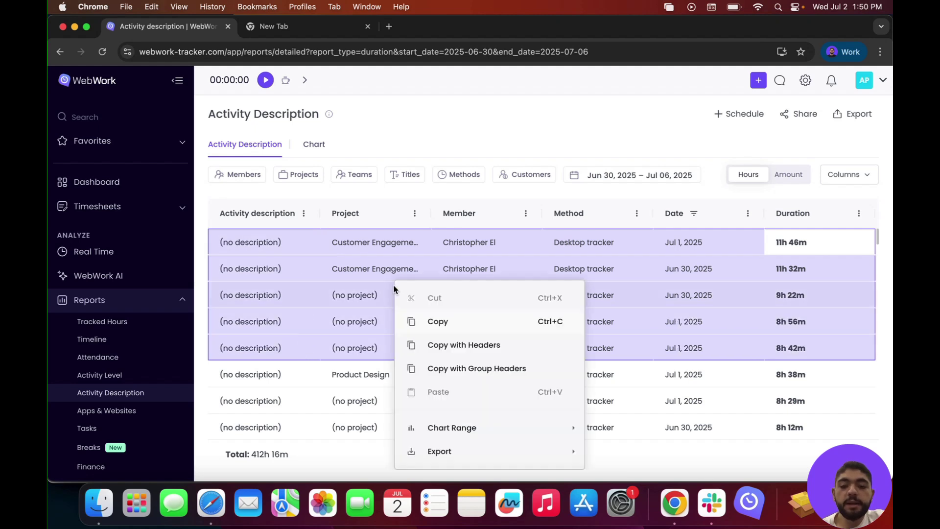
{"action": "mouse_move", "coordinate": [441, 457]}
{"action": "mouse_move", "coordinate": [450, 430]}
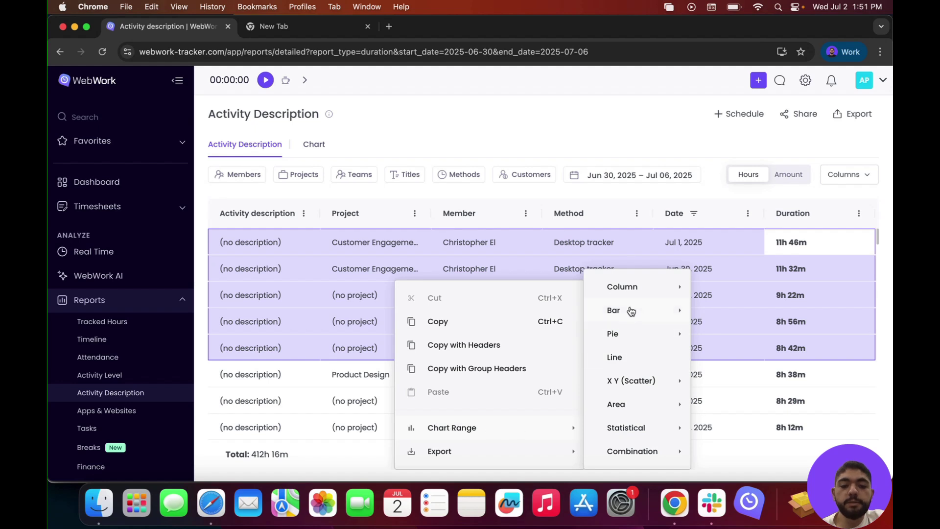
{"action": "mouse_move", "coordinate": [629, 310]}
{"action": "left_click", "coordinate": [730, 316]}
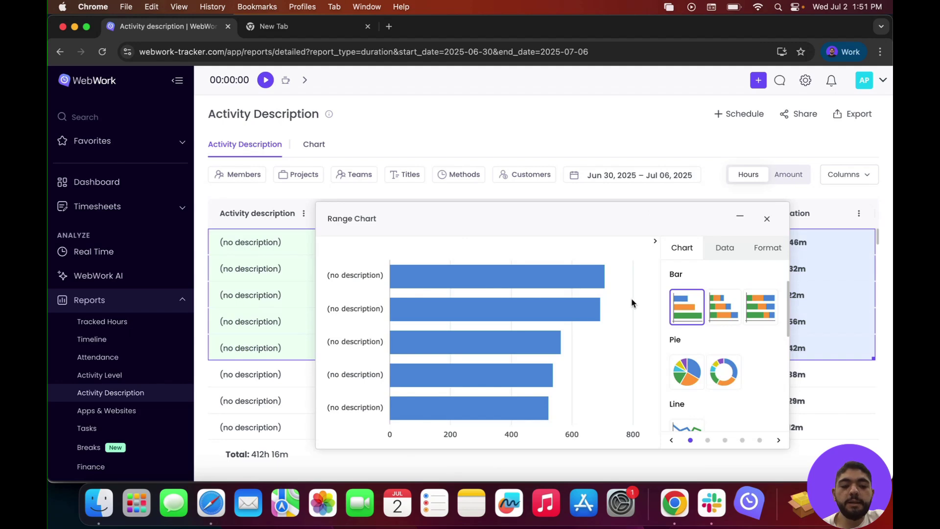
- Switch the range chart to a pie chart and finally to a line chart
{"action": "scroll", "coordinate": [718, 315], "scroll_direction": "up", "scroll_amount": 1}
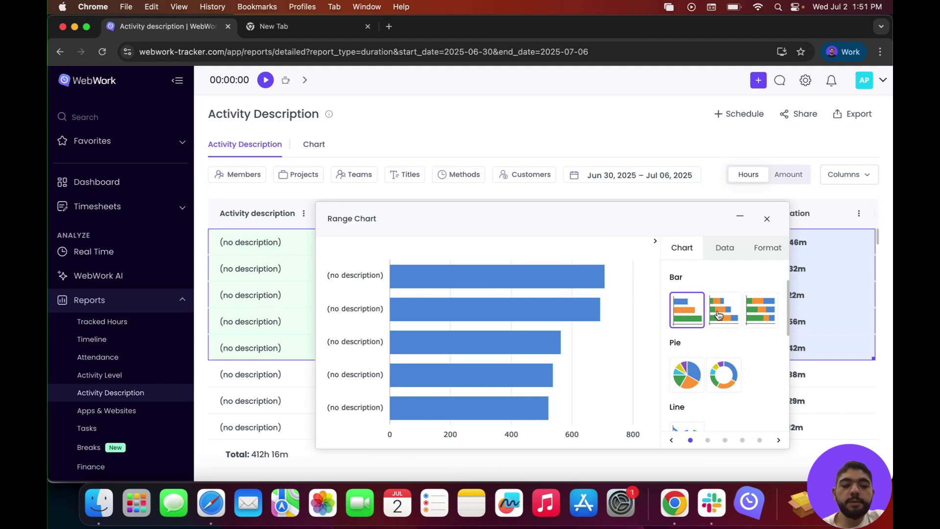
{"action": "left_click", "coordinate": [692, 376]}
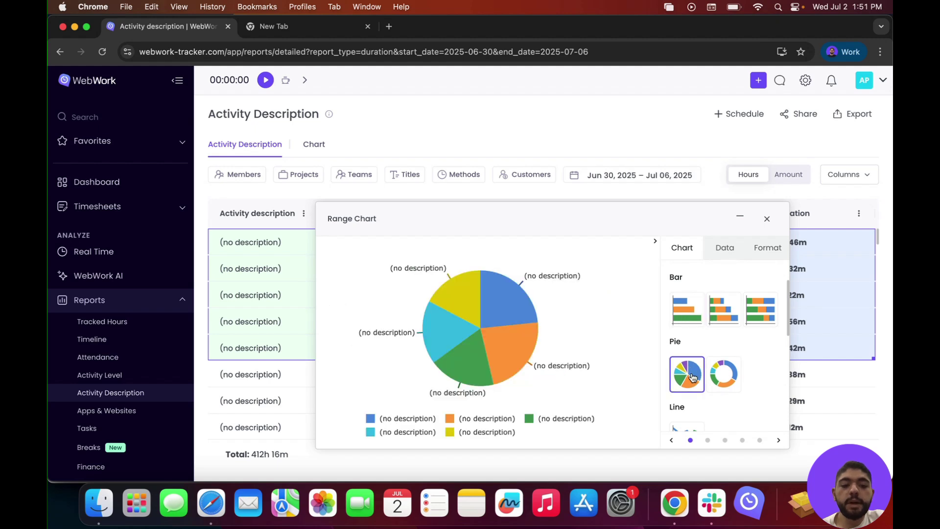
{"action": "scroll", "coordinate": [692, 376], "scroll_direction": "down", "scroll_amount": 2}
{"action": "left_click", "coordinate": [696, 345]}
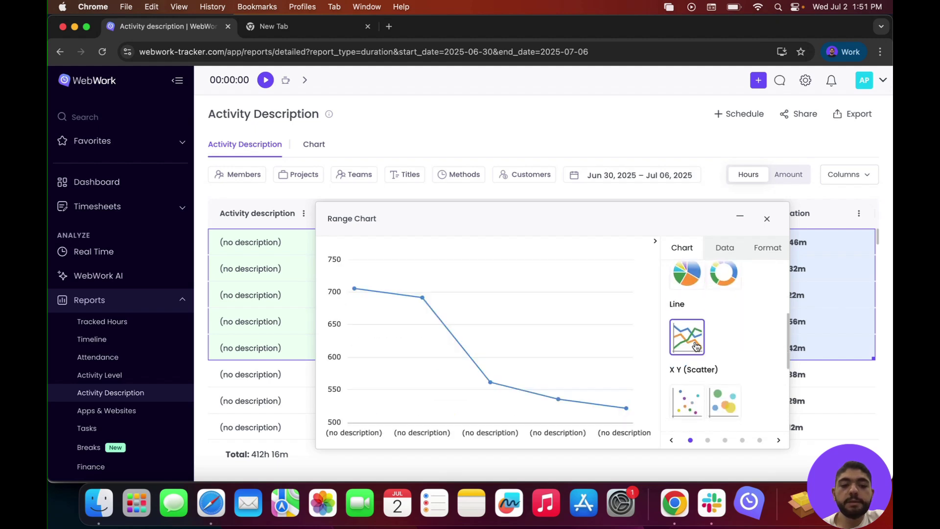
- Examine the range chart's data categories, series and format settings
{"action": "left_click", "coordinate": [724, 248]}
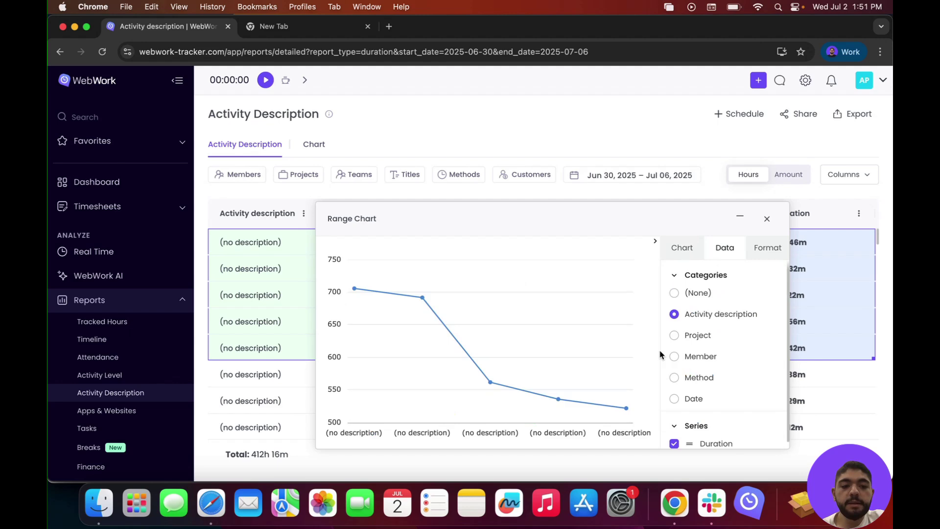
{"action": "left_click", "coordinate": [769, 251]}
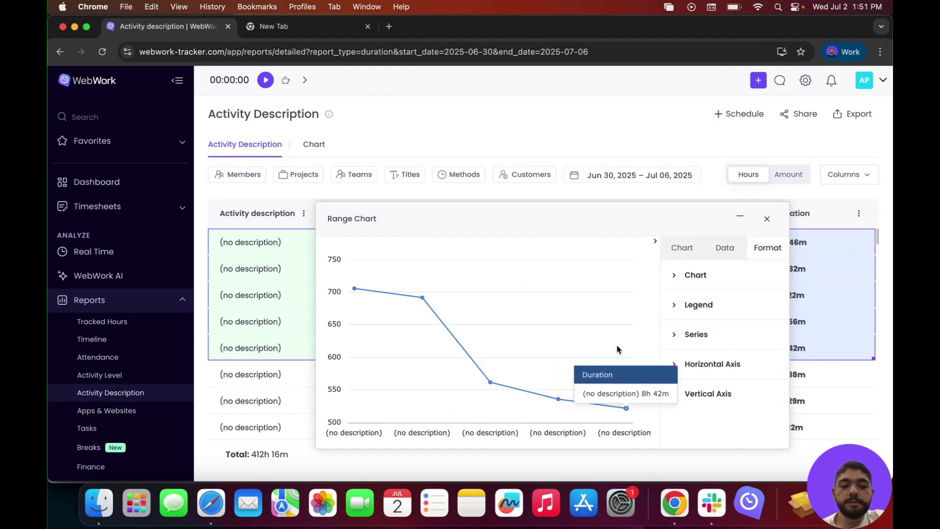
{"action": "left_click", "coordinate": [579, 336]}
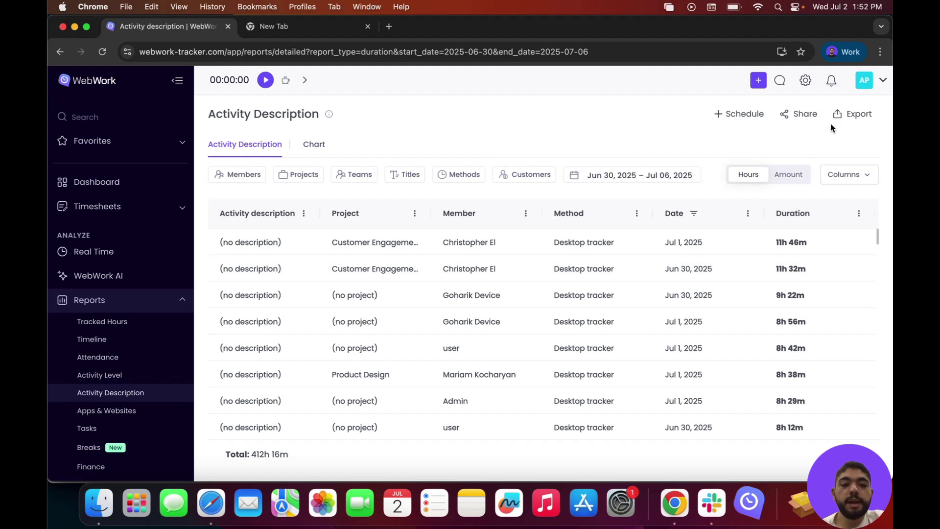
- Export the activity report as PDF, and view and close its shared page
{"action": "left_click", "coordinate": [850, 114]}
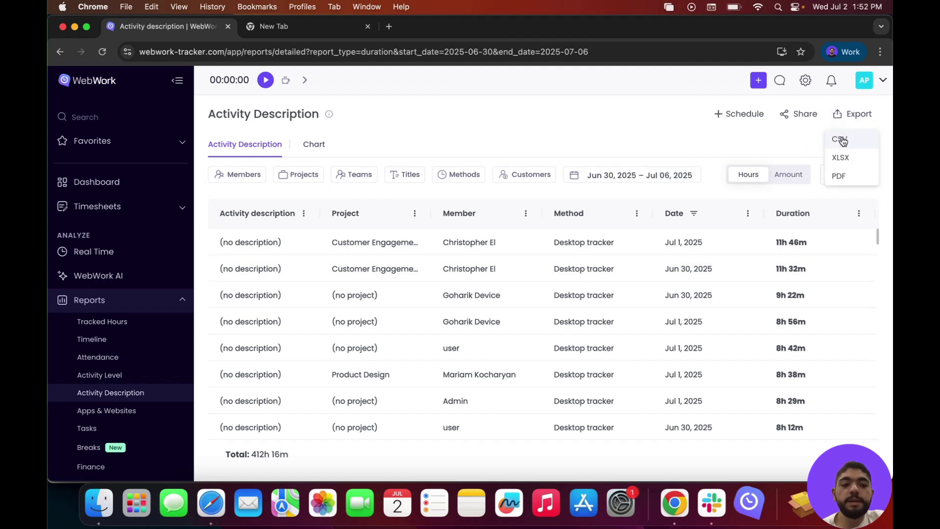
{"action": "left_click", "coordinate": [855, 179]}
{"action": "left_click", "coordinate": [807, 116]}
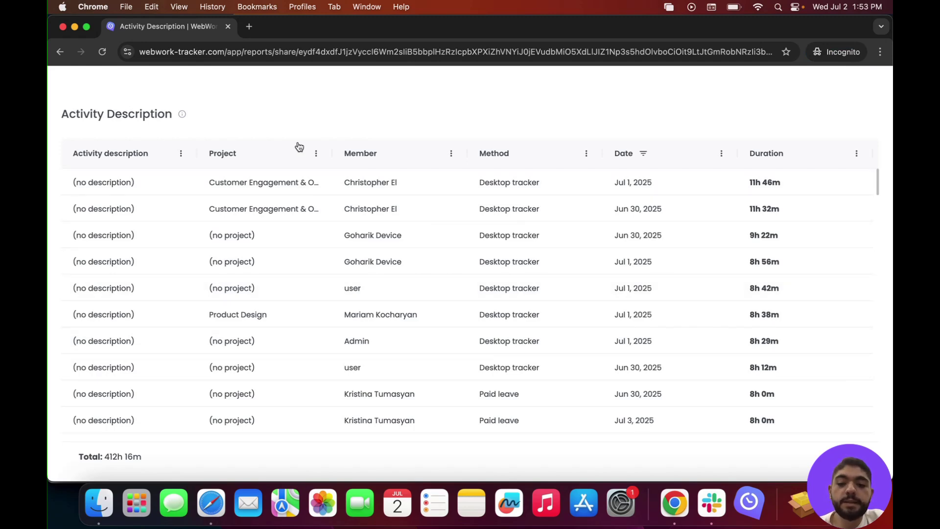
{"action": "key", "text": "super+w"}
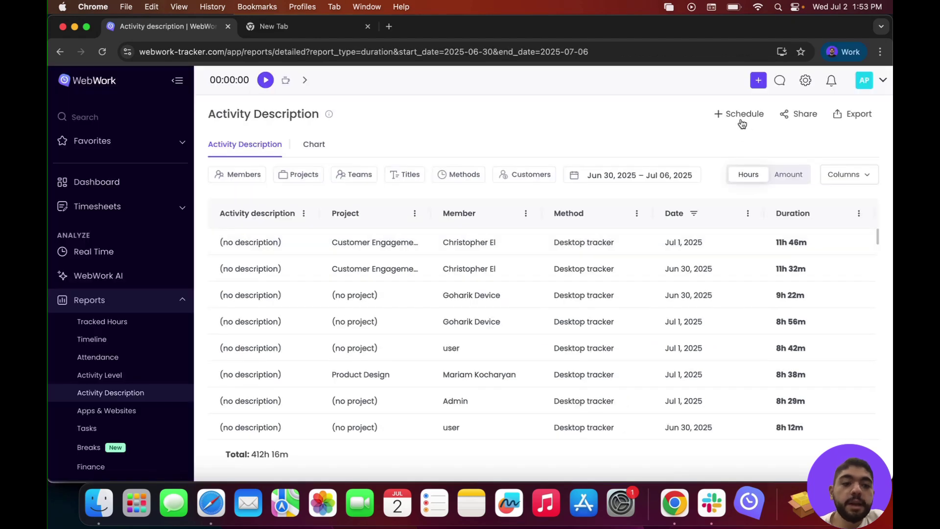
- Open the report scheduling form and examine its file type, columns, date frequency, report period and time options
{"action": "left_click", "coordinate": [741, 116]}
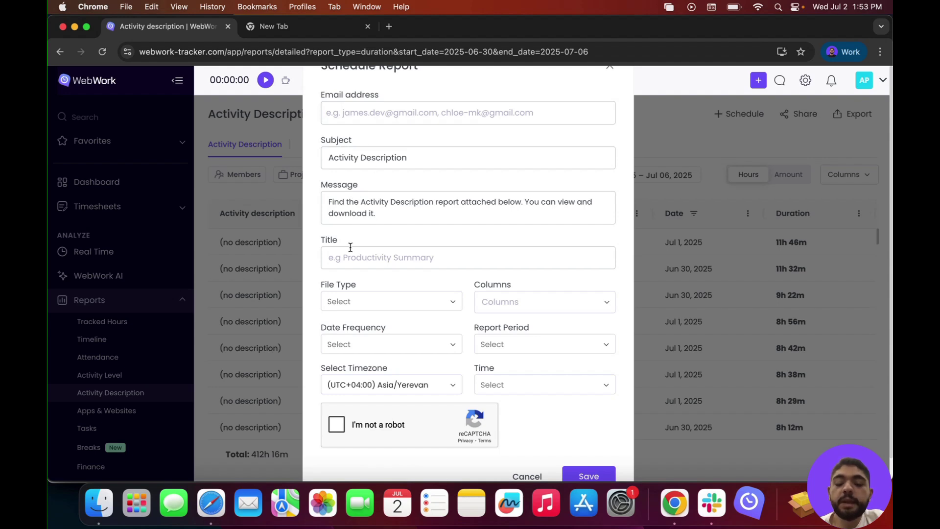
{"action": "left_click", "coordinate": [388, 302]}
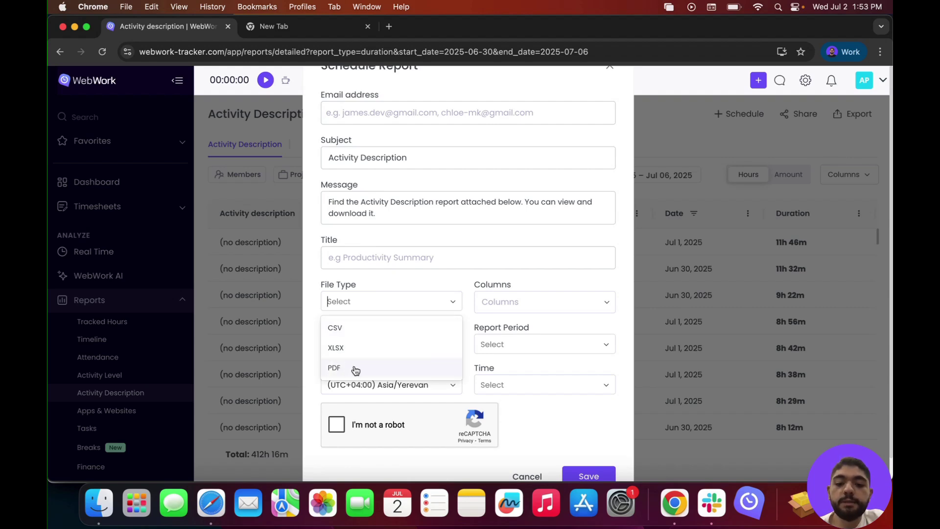
{"action": "left_click", "coordinate": [502, 303]}
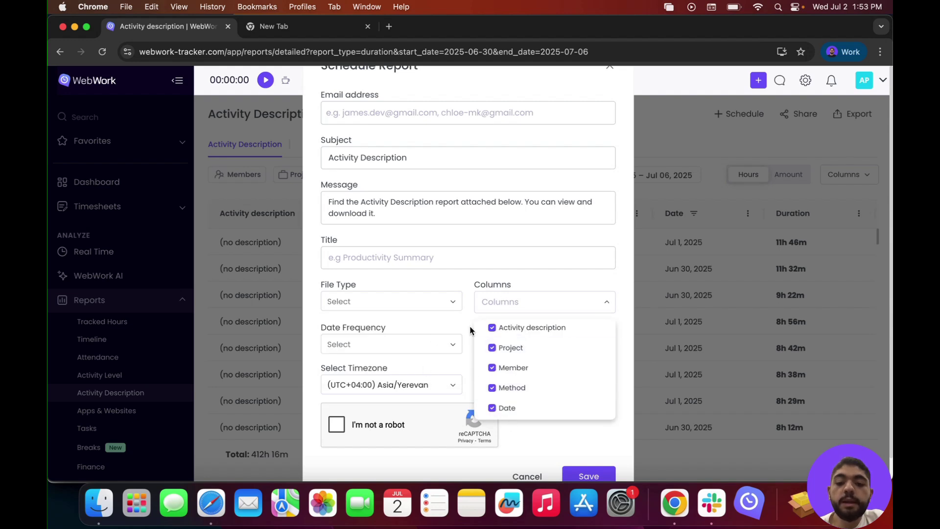
{"action": "left_click", "coordinate": [452, 345]}
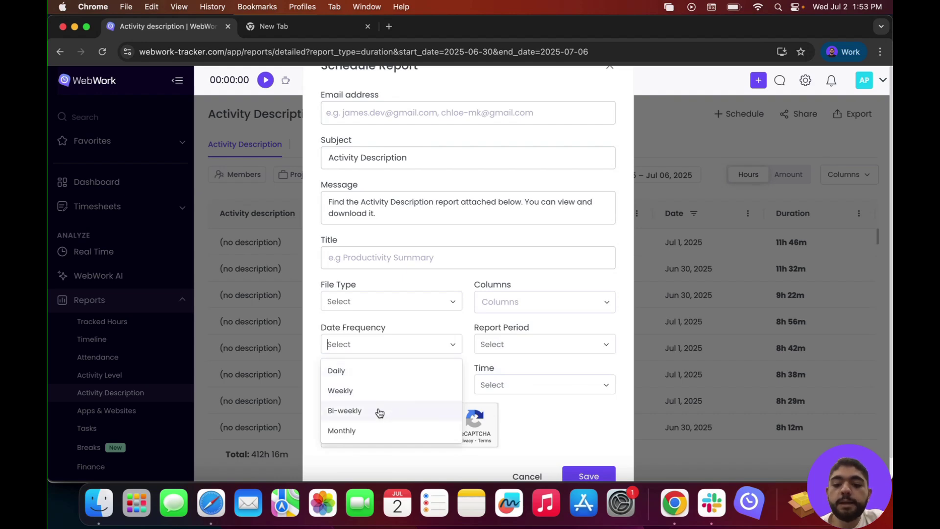
{"action": "left_click", "coordinate": [532, 343]}
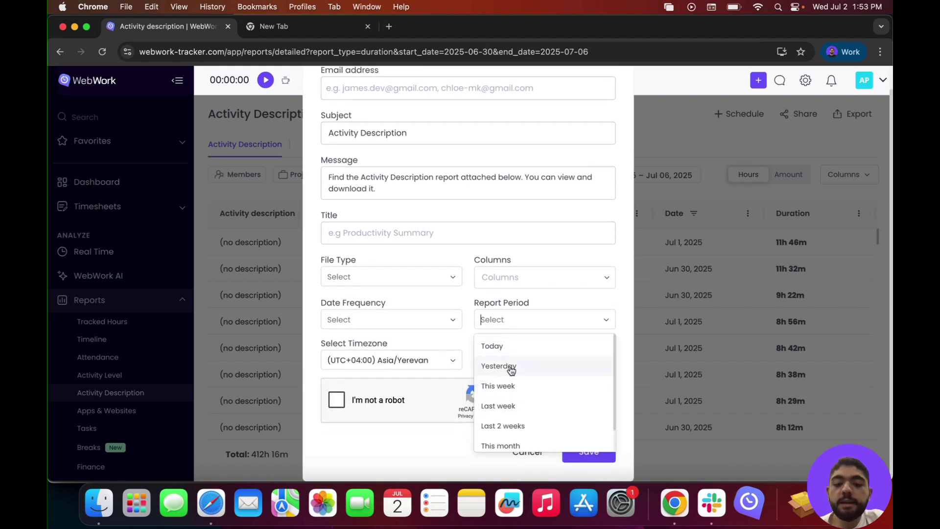
{"action": "left_click", "coordinate": [416, 451]}
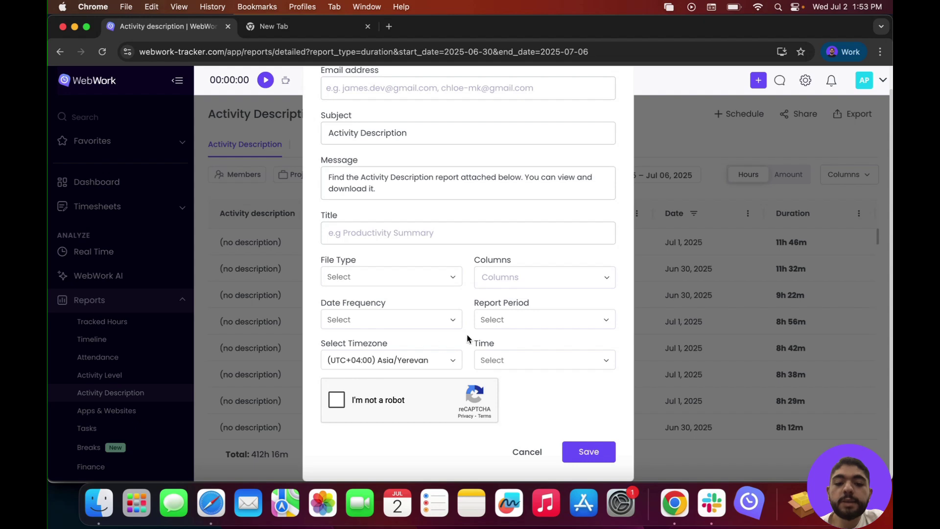
{"action": "left_click", "coordinate": [514, 357]}
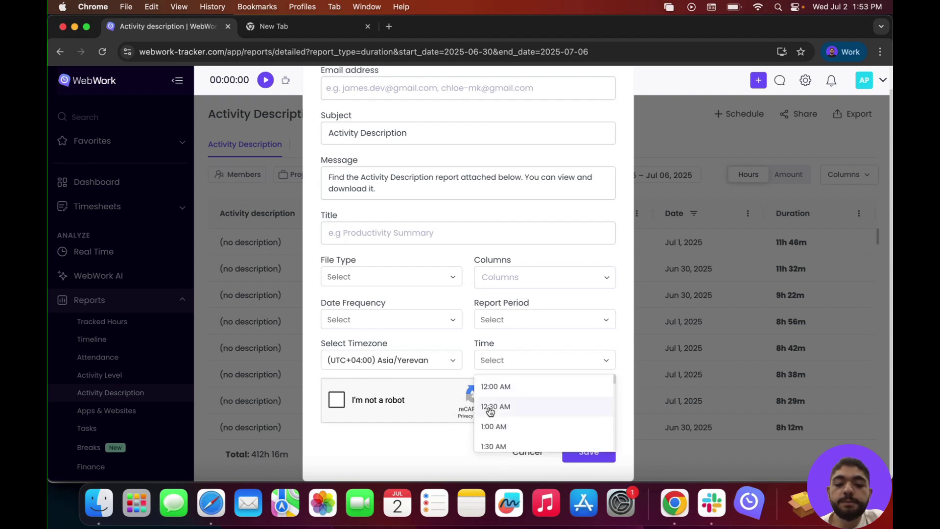
{"action": "left_click", "coordinate": [446, 448]}
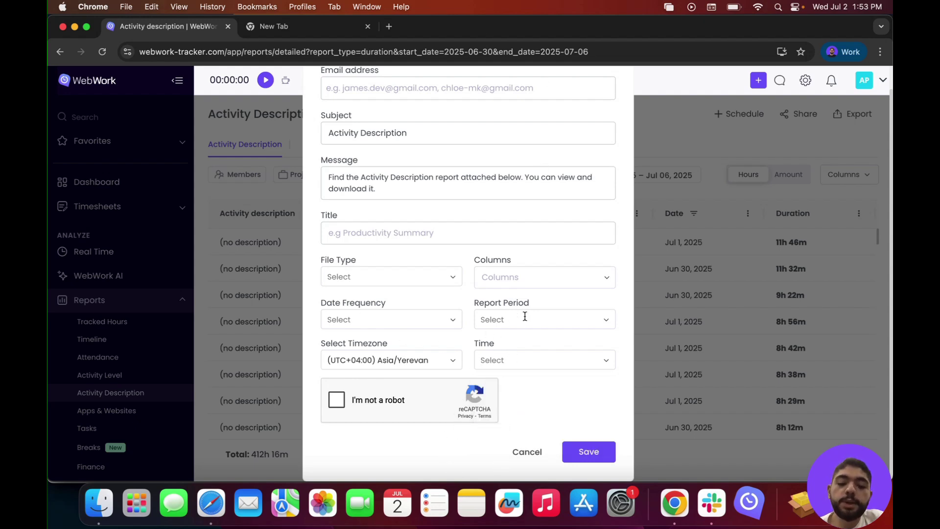